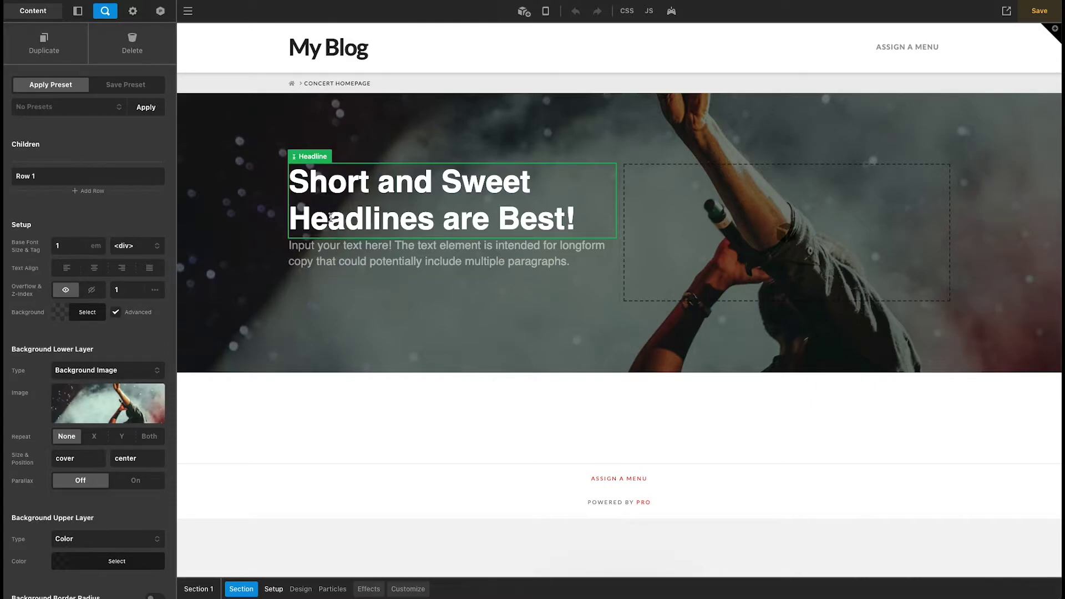
Copy the headline and paste it into the hero's empty second column.
right_click(340, 227)
left_click(392, 317)
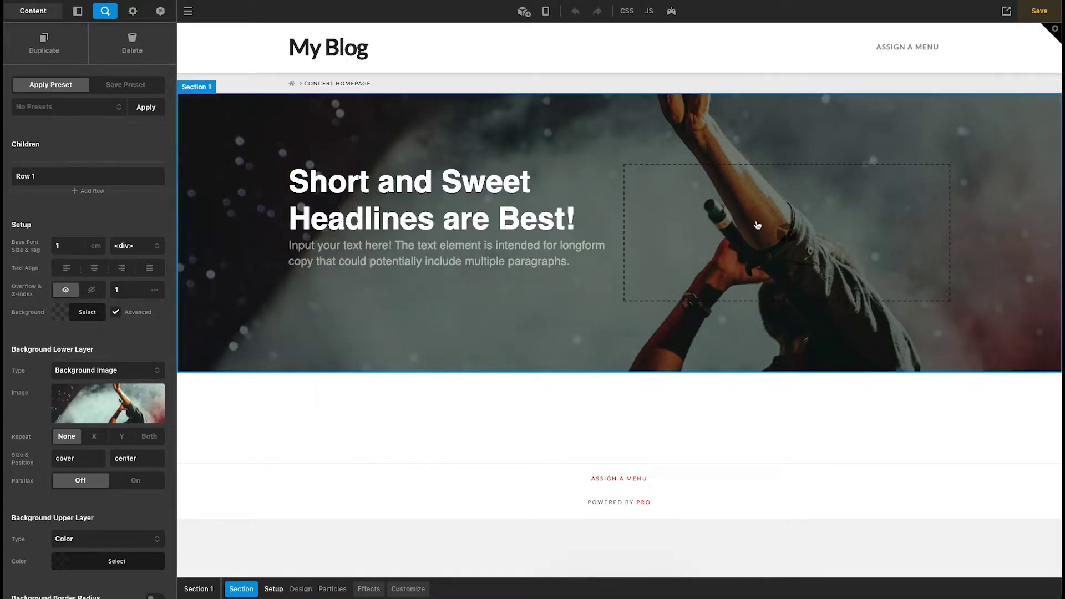
right_click(757, 225)
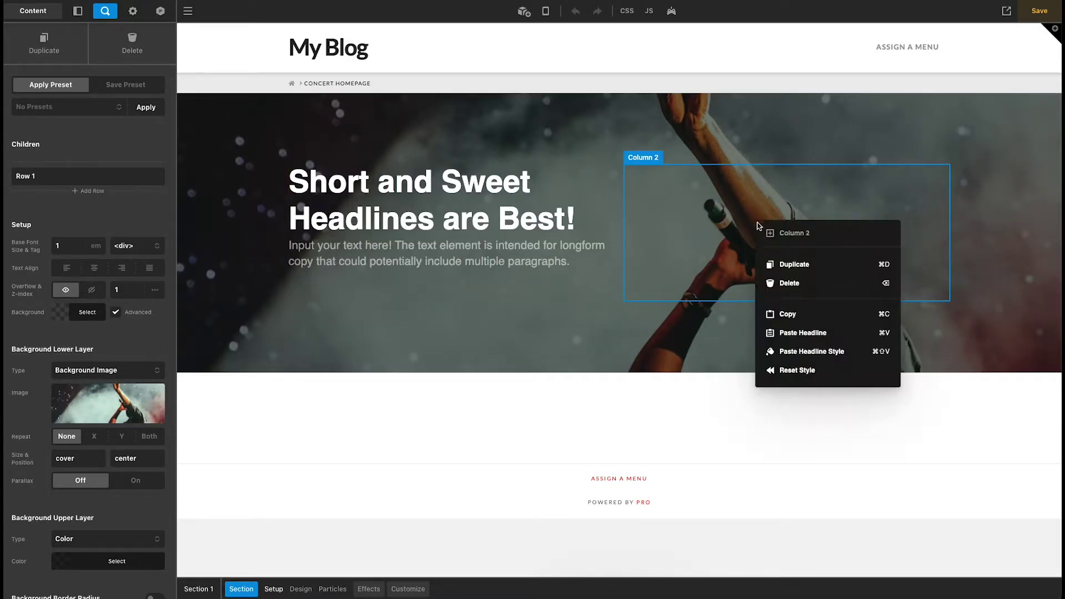
left_click(793, 332)
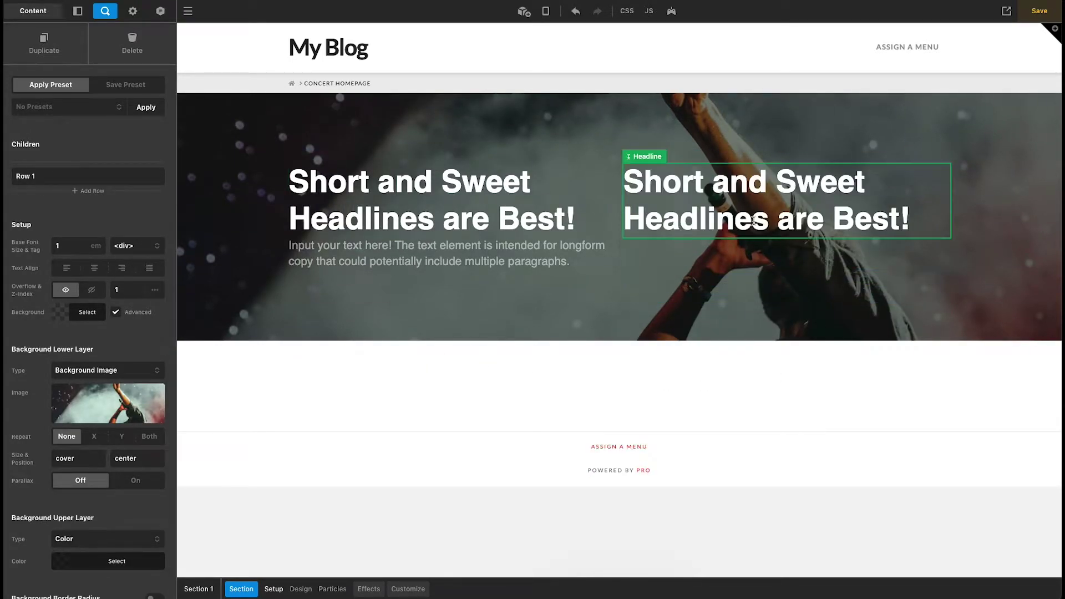
Copy the pasted headline and confirm the pink page's Column 1 offers no paste.
right_click(762, 219)
left_click(806, 310)
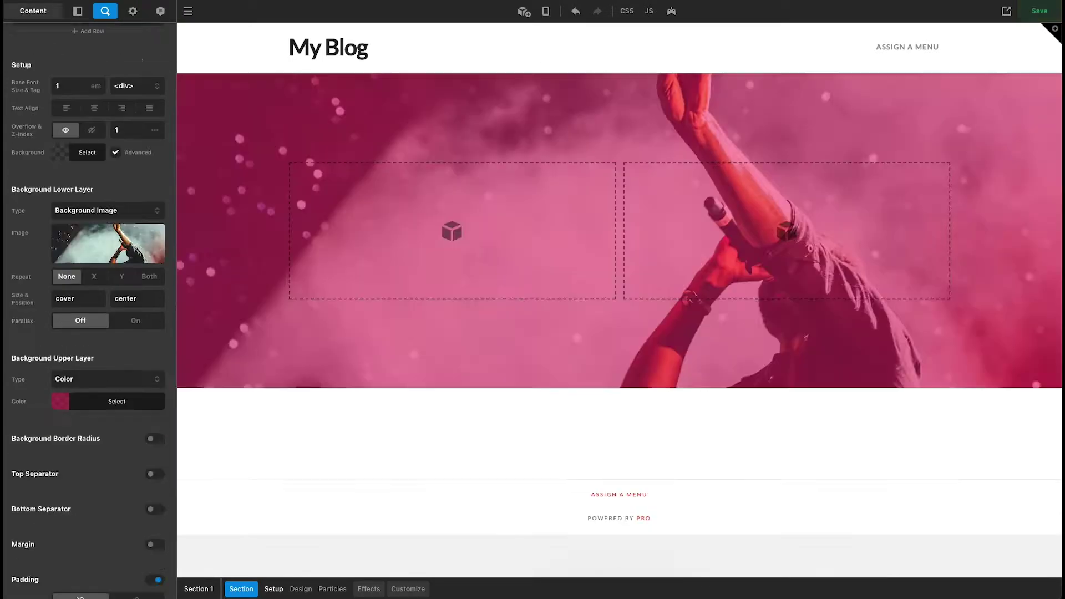
left_click(423, 183)
right_click(423, 194)
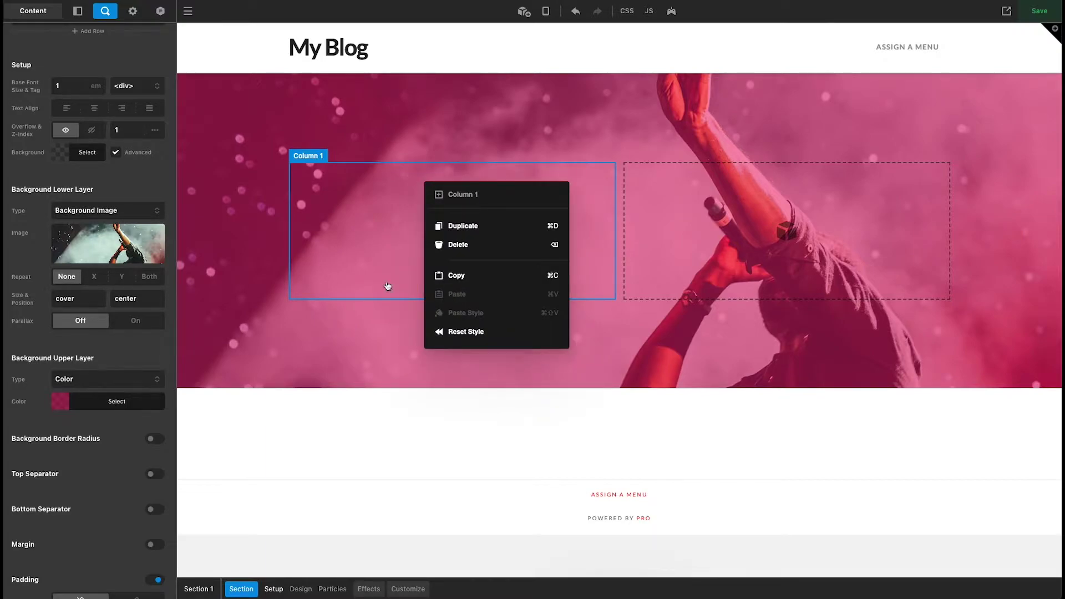
left_click(346, 268)
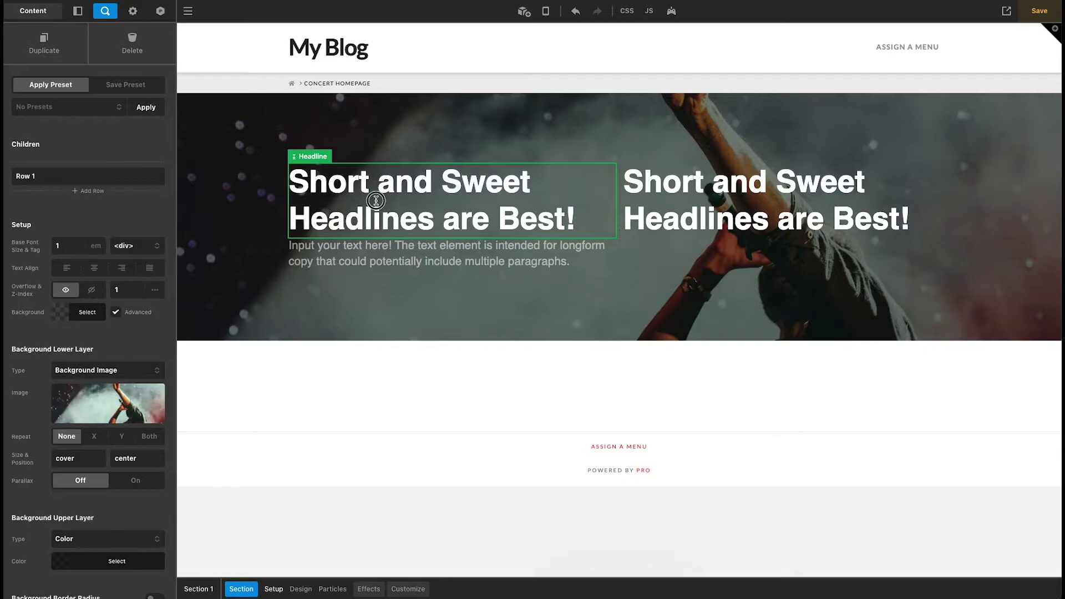
Delete the duplicated headline from Column 2.
left_click(377, 199)
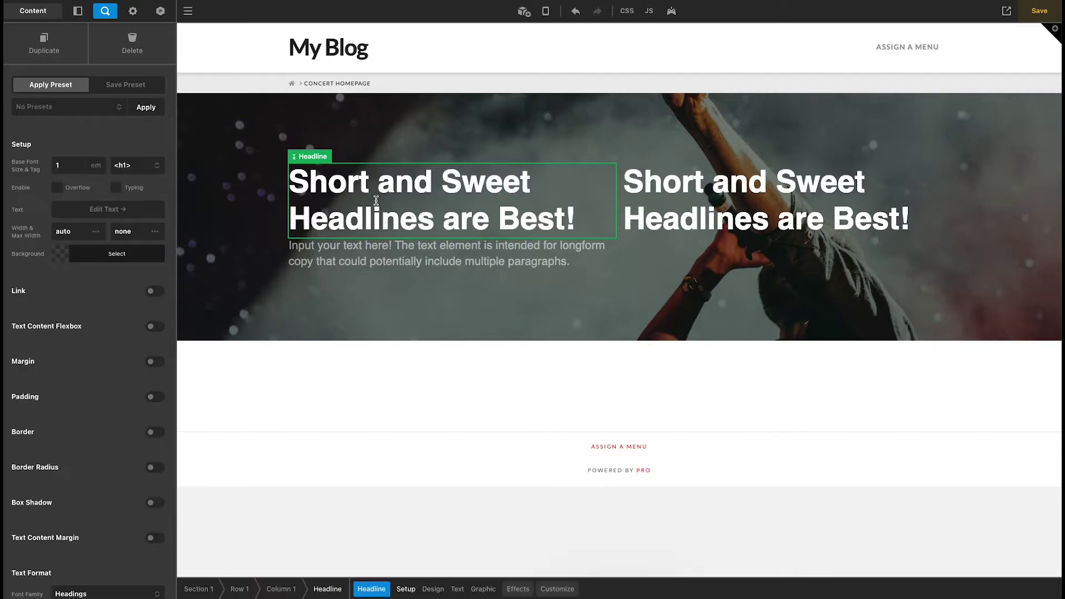
left_click(113, 86)
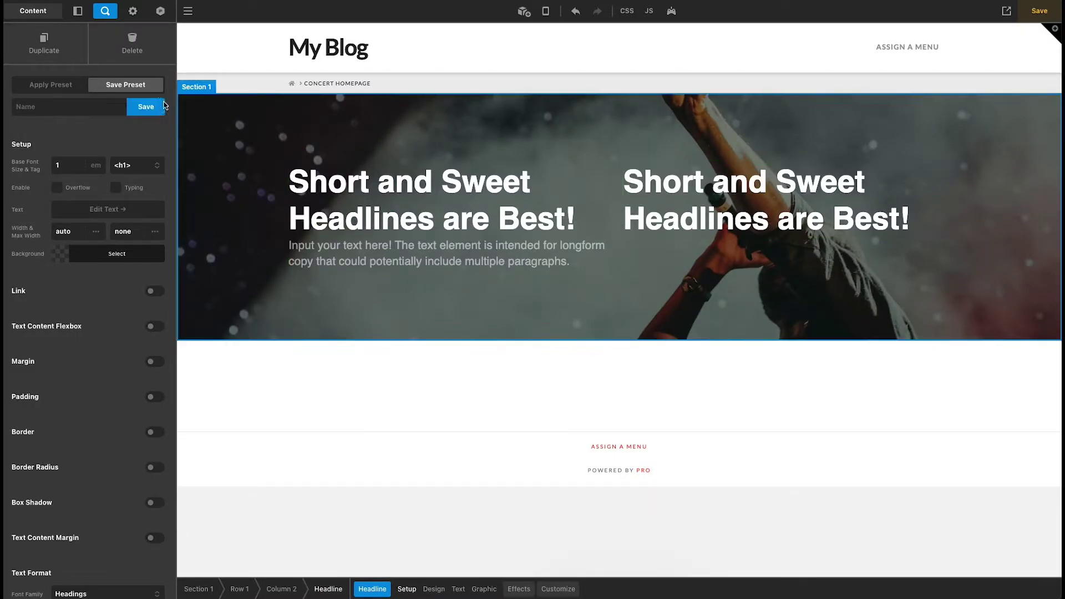
key("Delete")
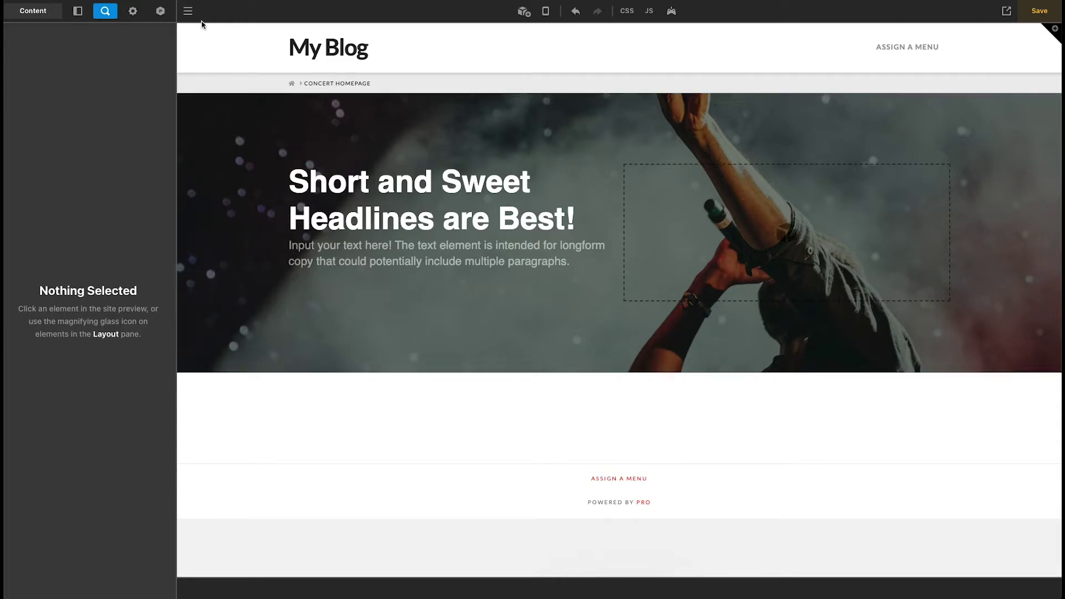
left_click(188, 12)
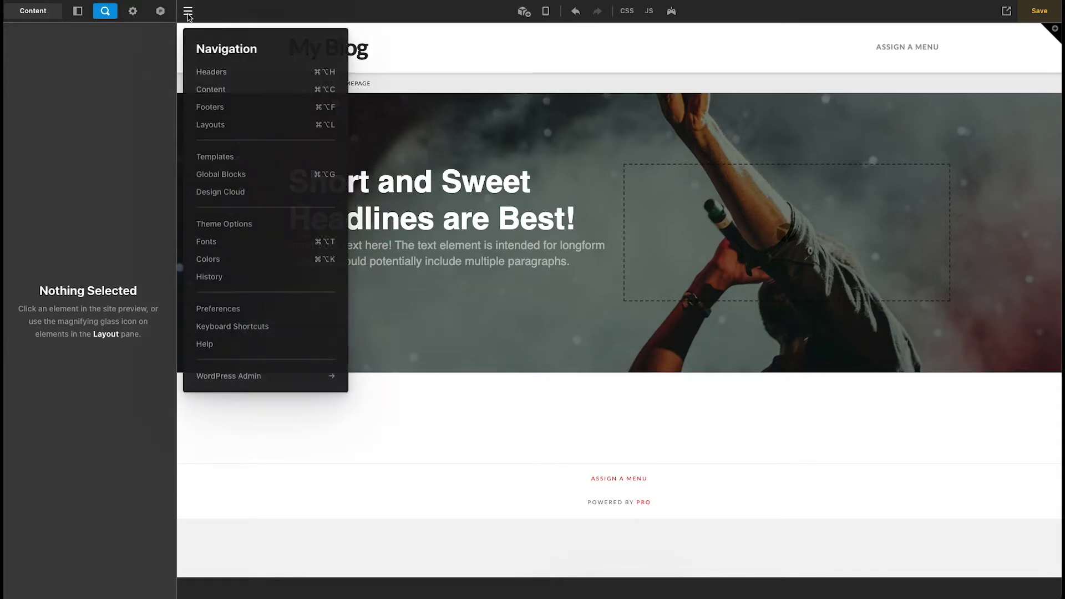
left_click(223, 310)
scroll(292, 340, "down", 4)
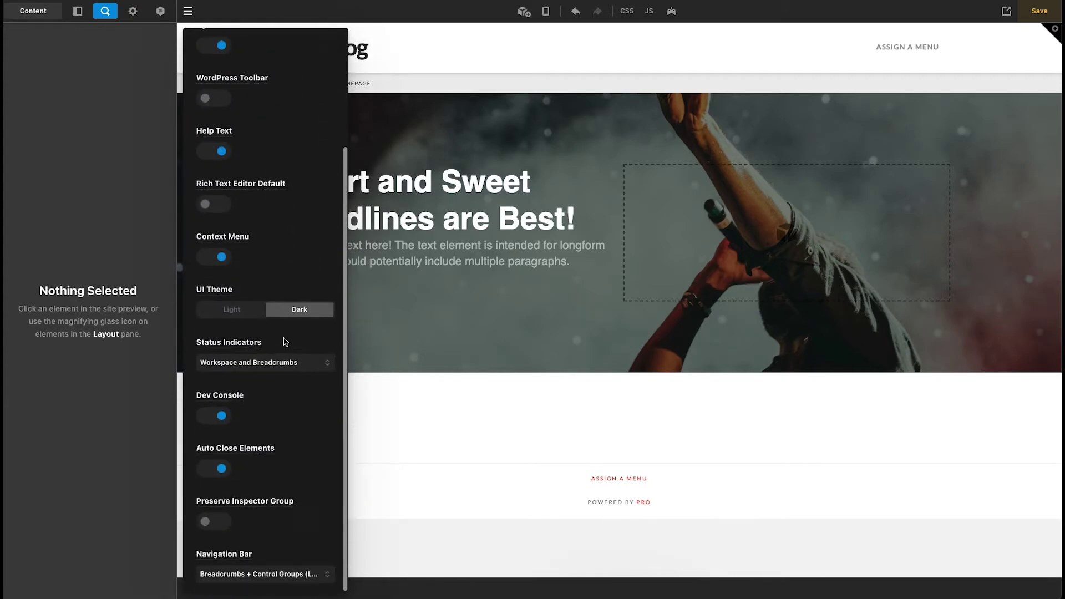
left_click(226, 418)
left_click(220, 416)
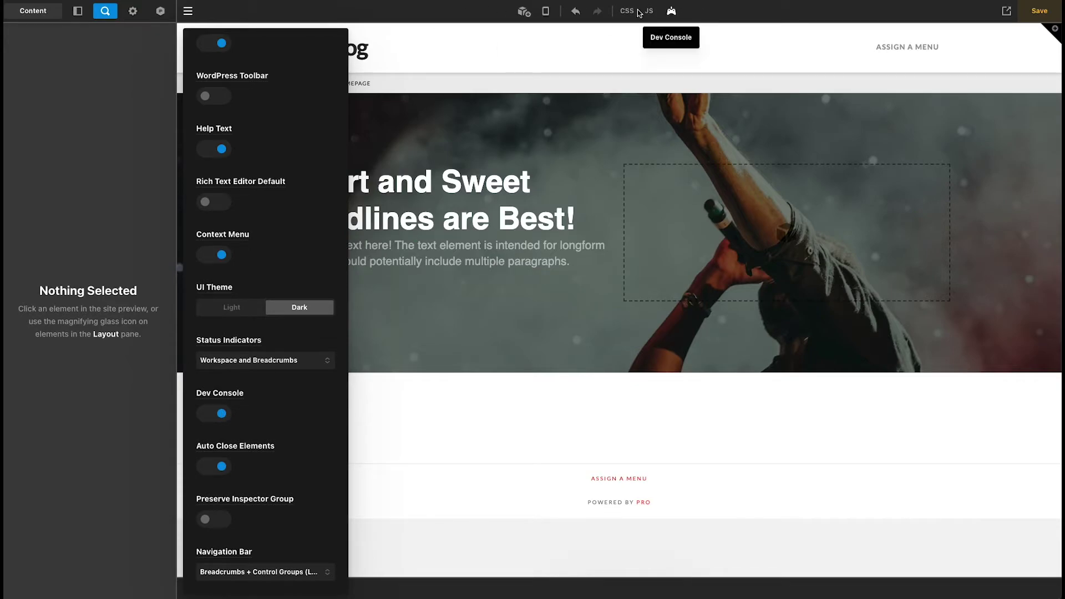
left_click(188, 17)
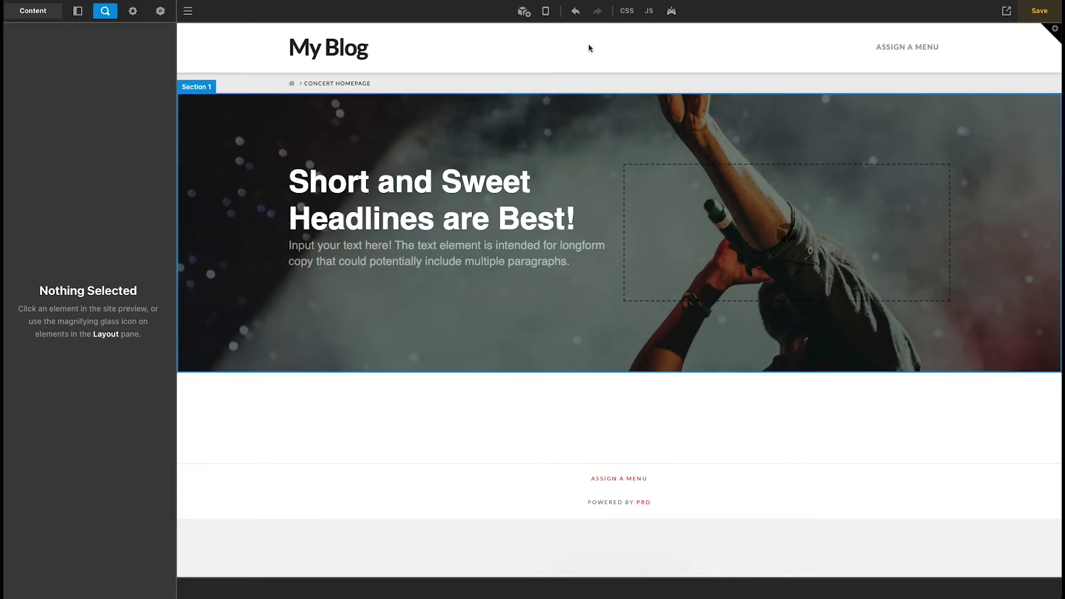
Copy the concert headline's element data in Dev Console Tools; add a Headline to pink Column 1.
left_click(671, 12)
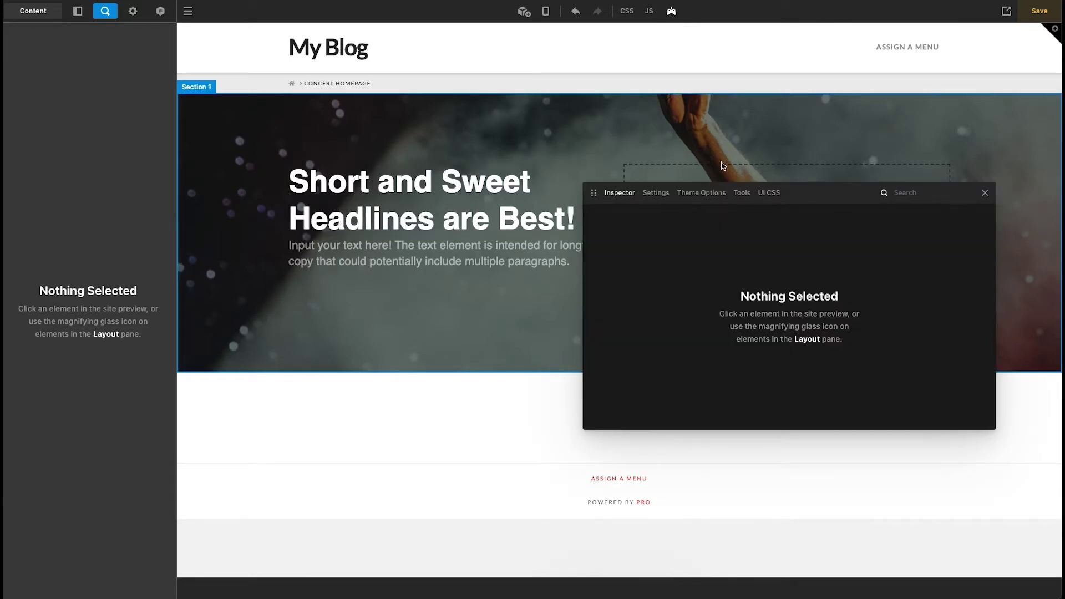
left_click(741, 194)
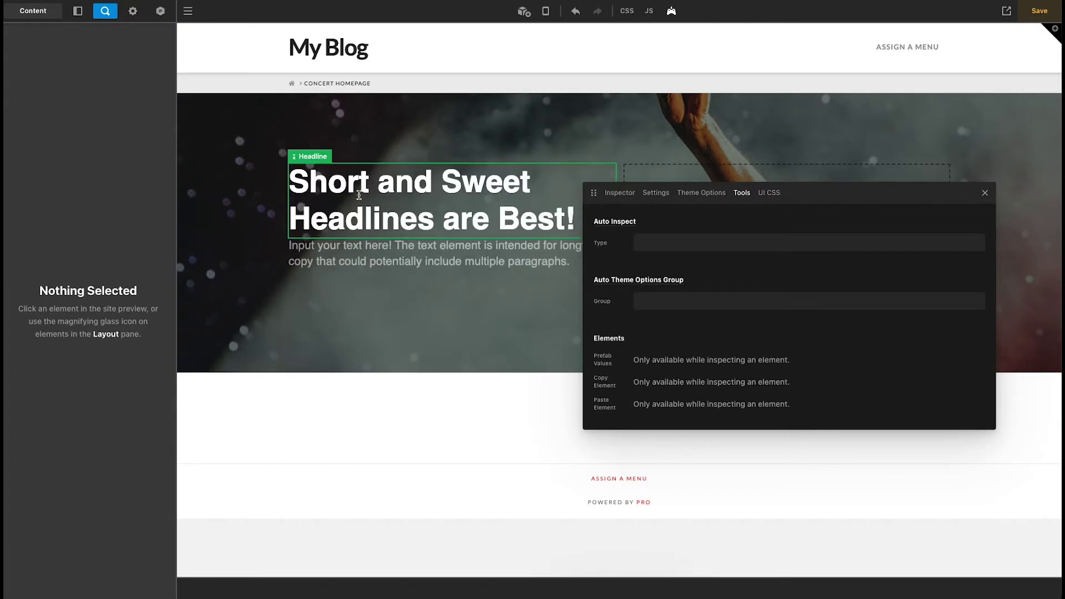
left_click(359, 196)
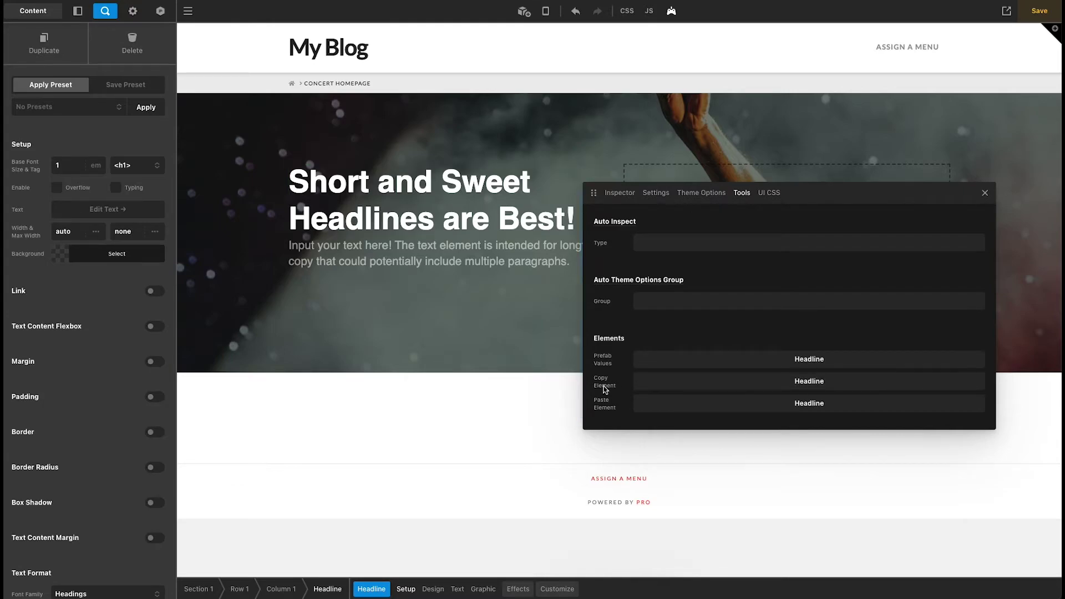
left_click(817, 385)
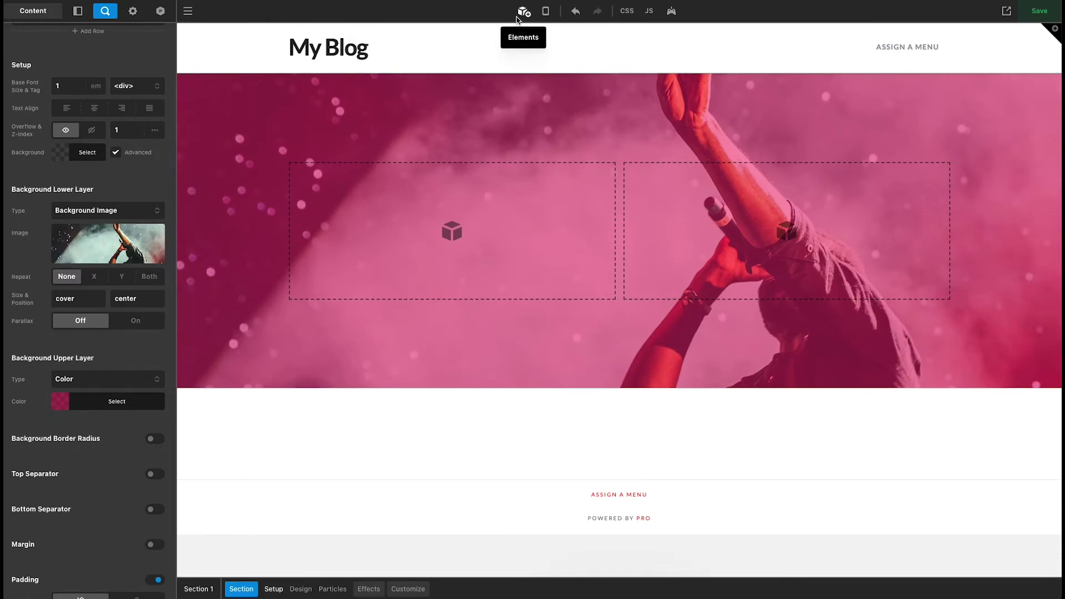
left_click(523, 12)
type("head")
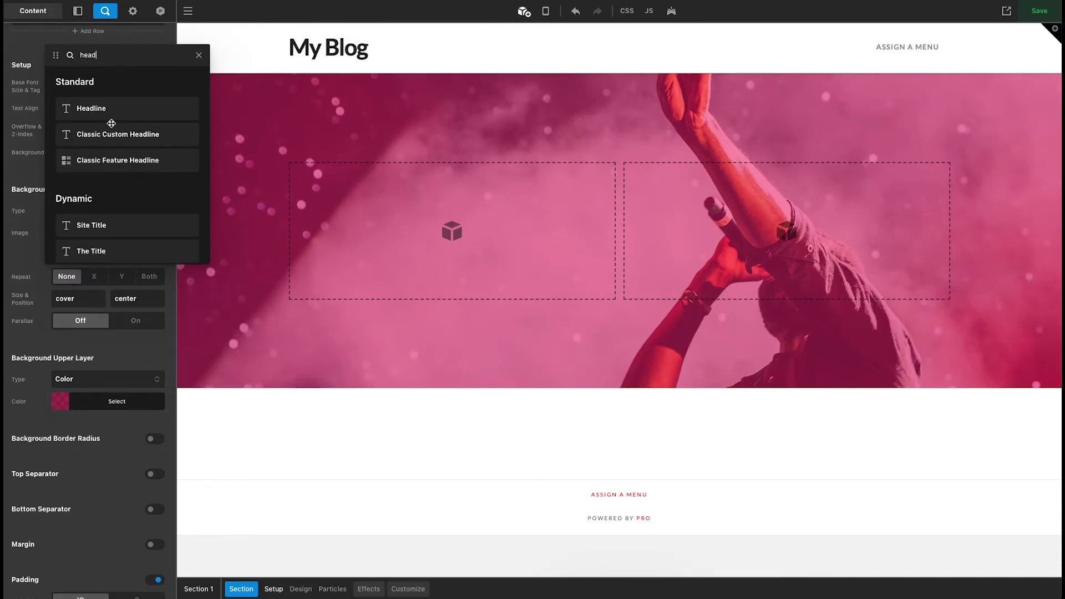
left_click_drag(111, 123, 359, 204)
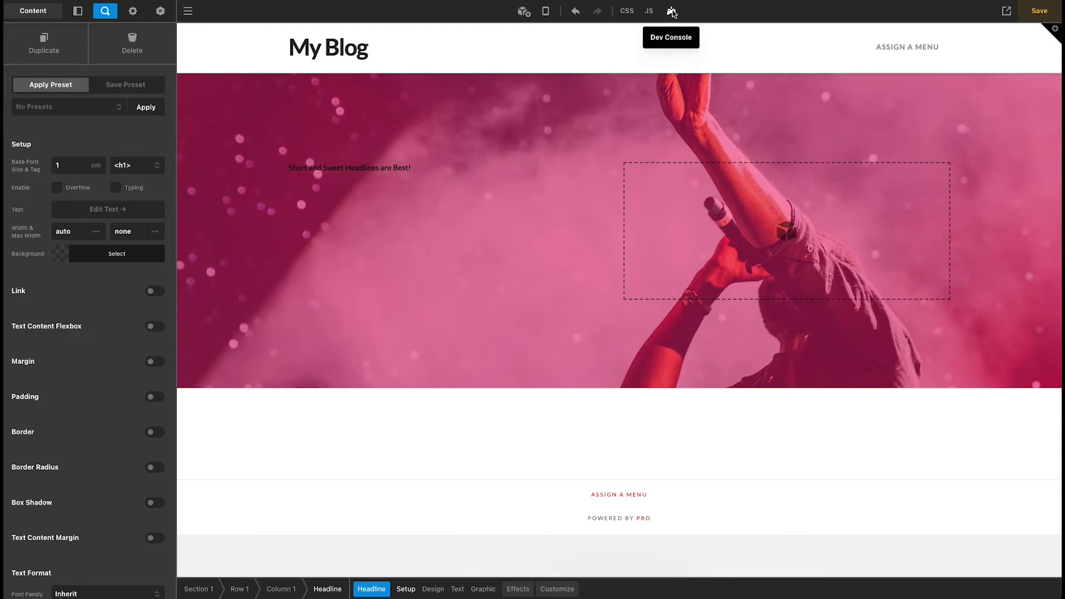
Paste the copied headline data onto the pink page's headline with Dev Console Tools.
left_click(671, 11)
left_click(739, 194)
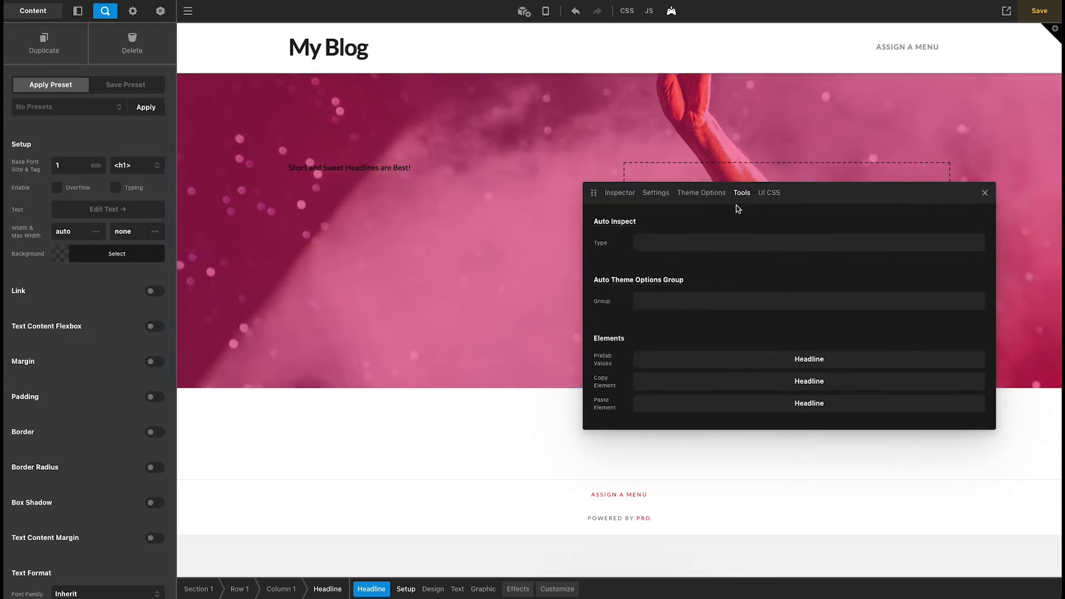
left_click(647, 405)
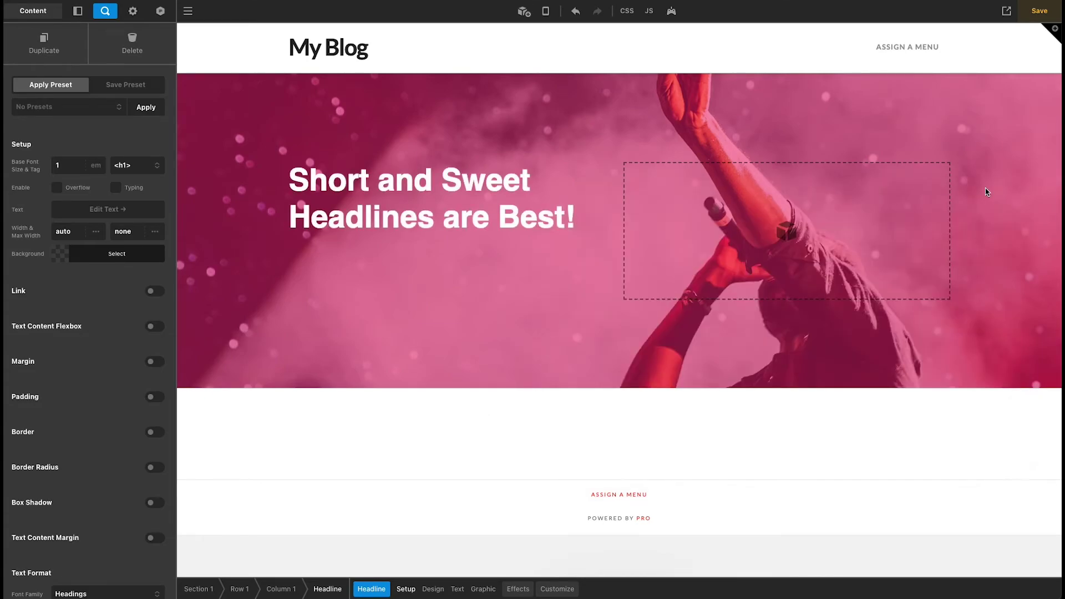
left_click(984, 193)
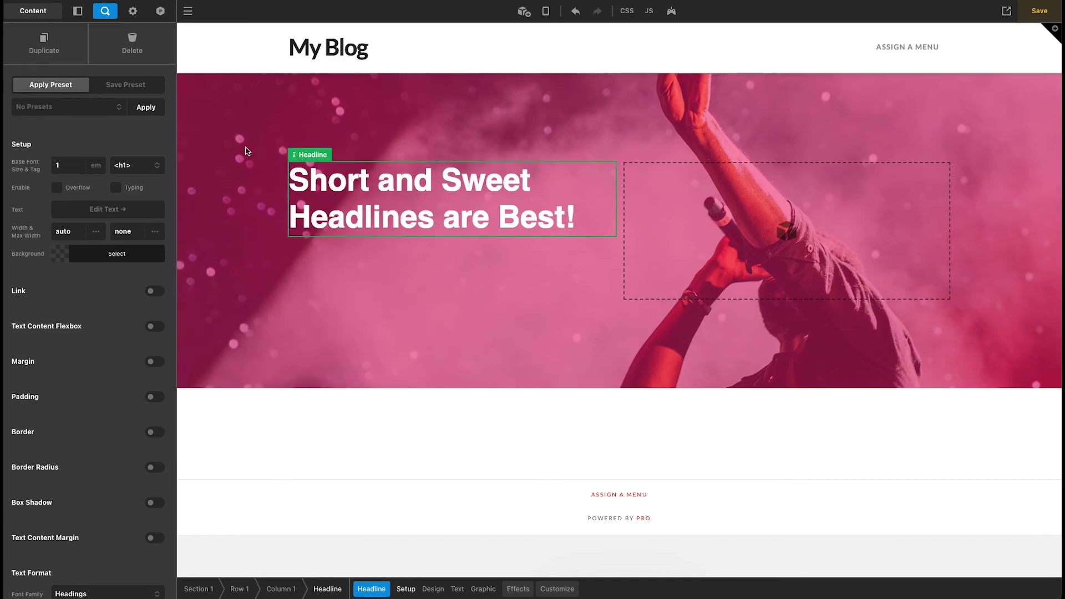
right_click(360, 218)
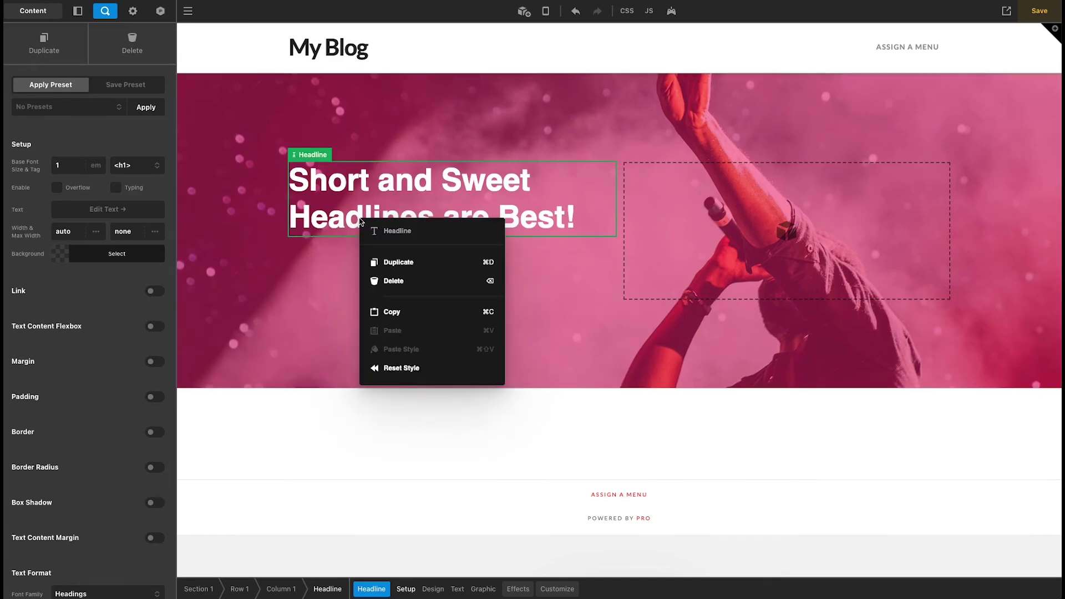
left_click(393, 313)
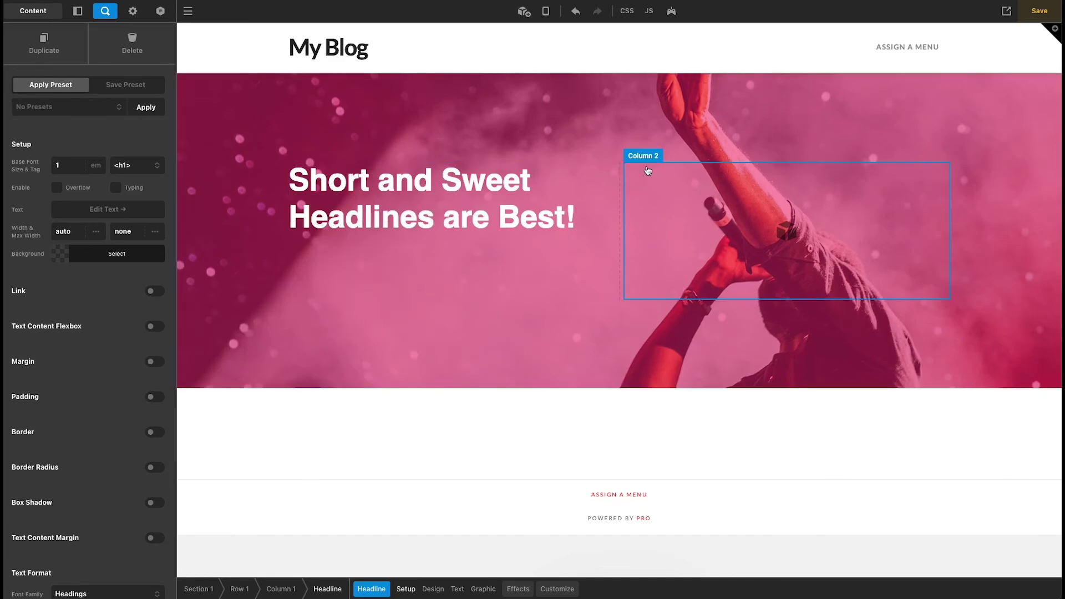